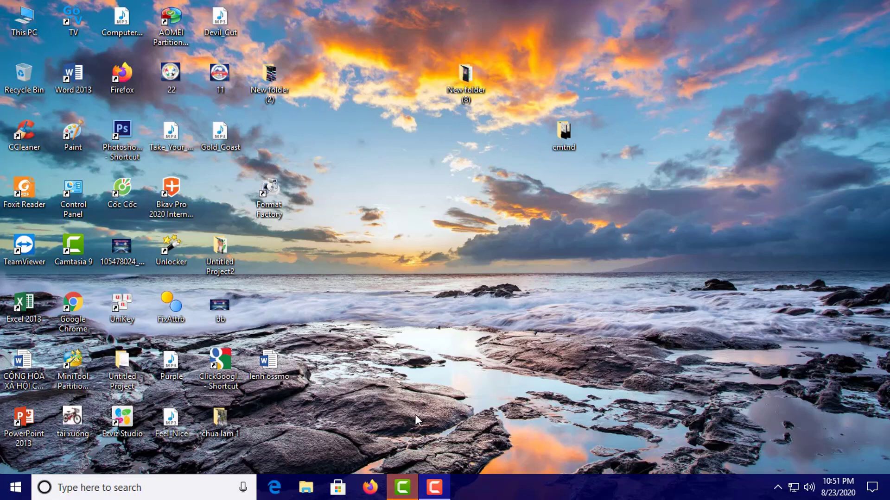
Step: Launch Chrome, go to YouTube and open YouTube Studio from the account avatar menu
{"action": "mouse_move", "coordinate": [403, 479]}
{"action": "double_click", "coordinate": [77, 309]}
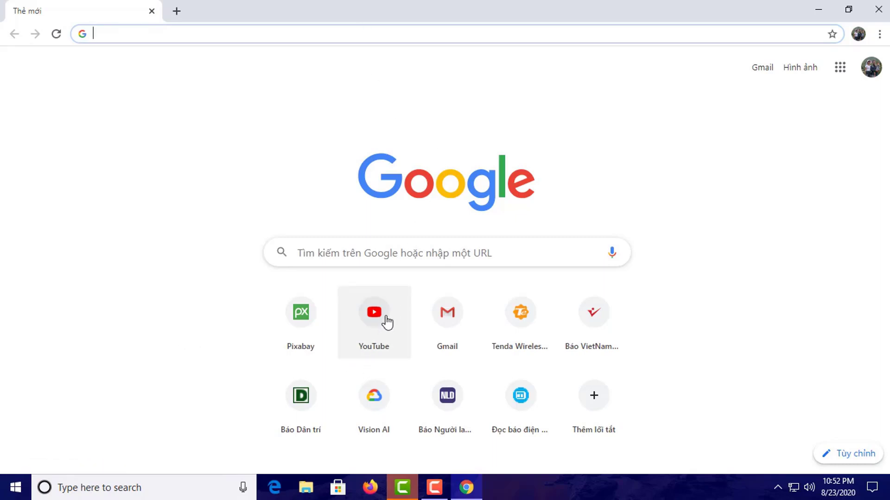
{"action": "left_click", "coordinate": [384, 320]}
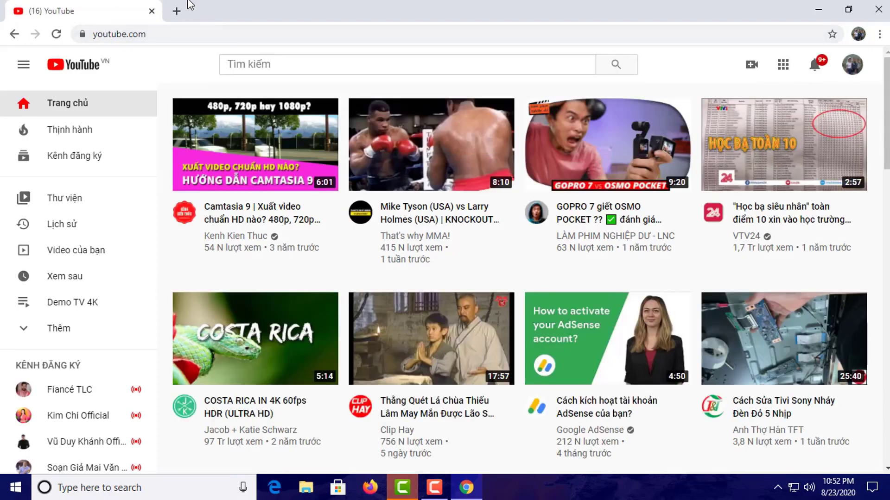
{"action": "left_click", "coordinate": [854, 67]}
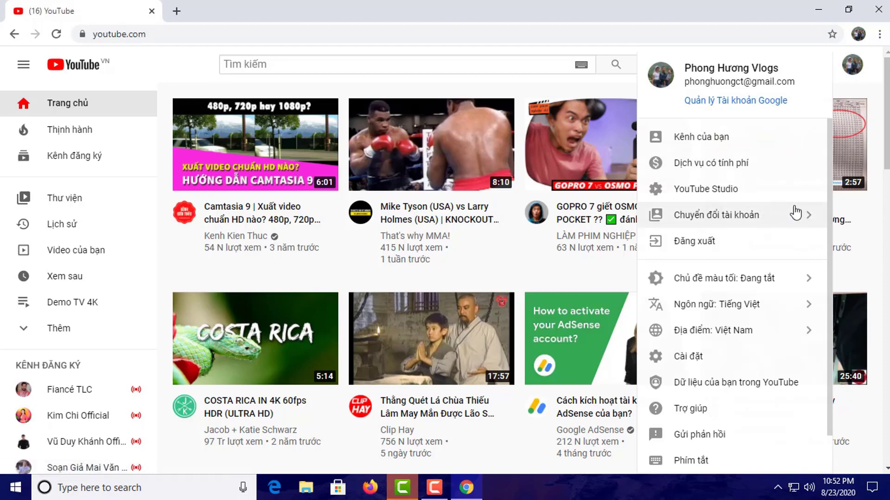
{"action": "left_click", "coordinate": [706, 195]}
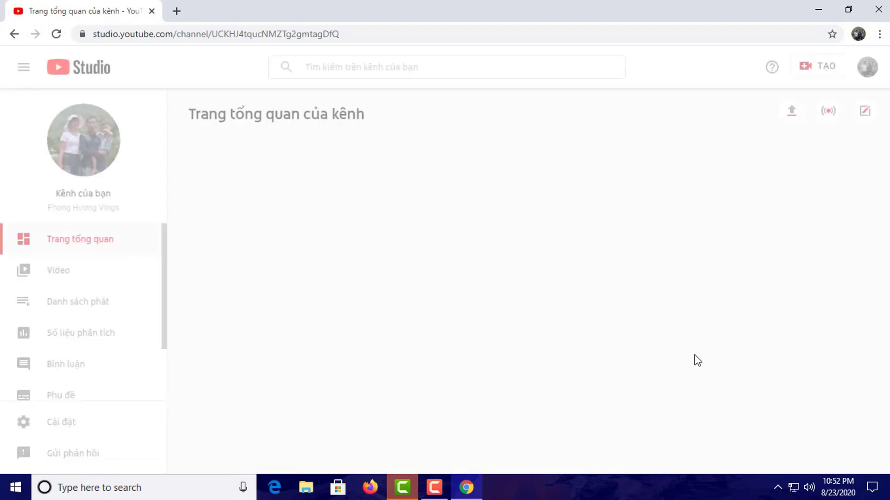
Step: Open the Video list, then go to the channel's Kiếm tiền (Monetization) page
{"action": "left_click", "coordinate": [50, 274]}
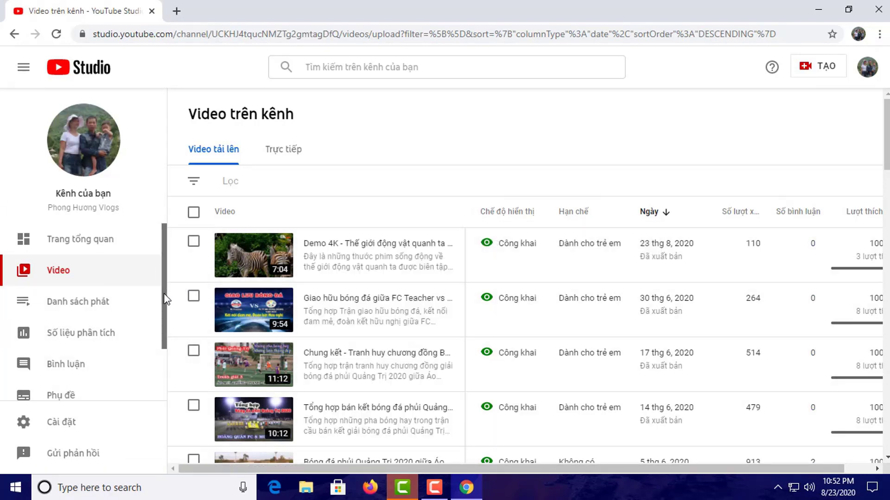
{"action": "scroll", "coordinate": [166, 316], "scroll_direction": "down", "scroll_amount": 1}
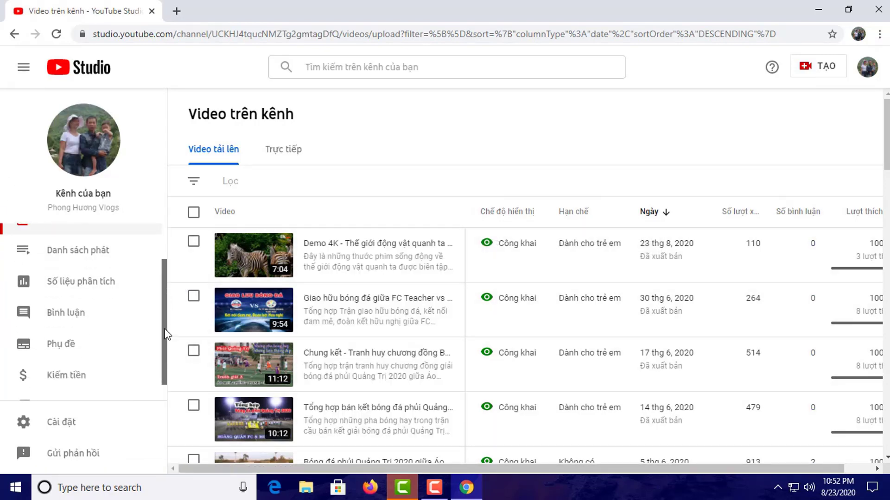
{"action": "left_click", "coordinate": [75, 380]}
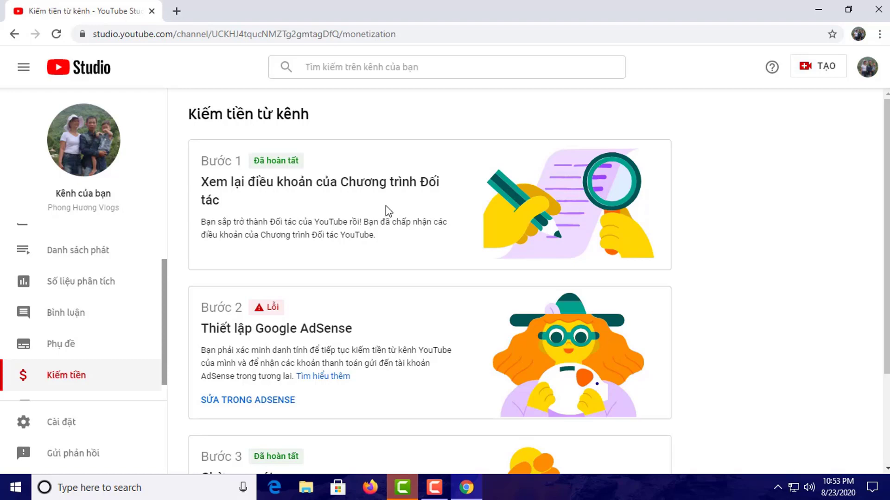
Step: In a new tab, read the first Google Payments identity verification email in Gmail, then return to the inbox
{"action": "key", "text": "ctrl+t"}
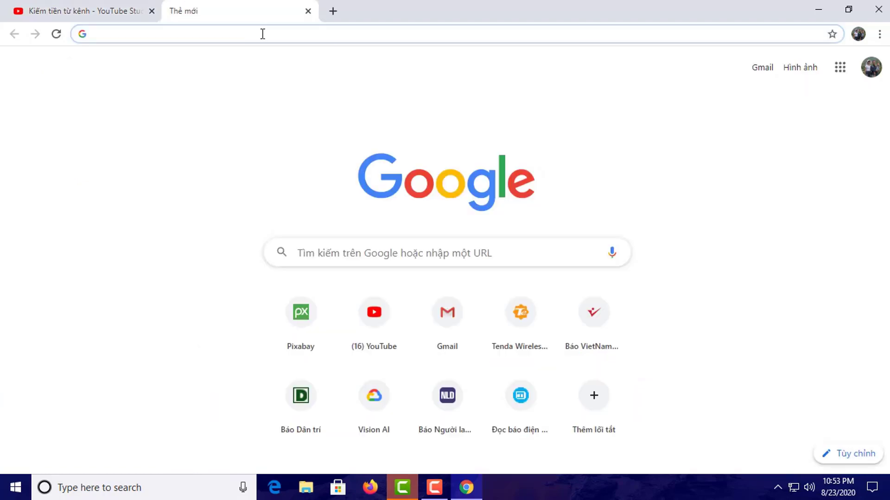
{"action": "left_click", "coordinate": [453, 321]}
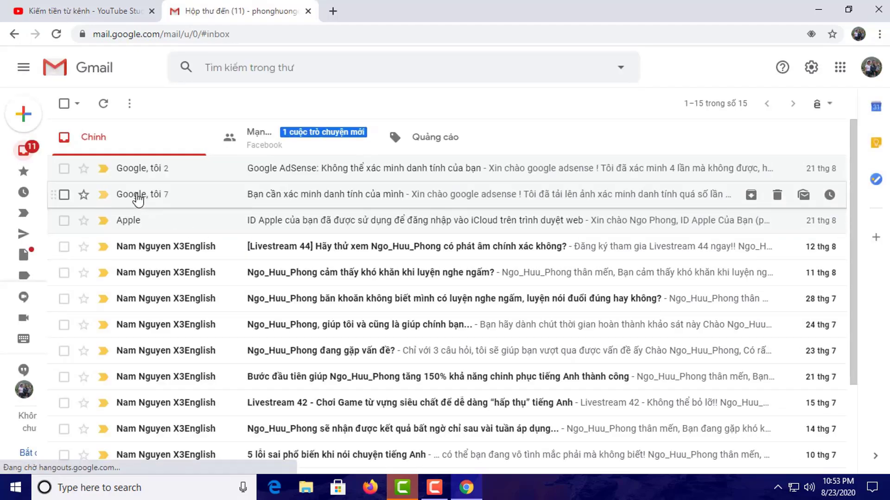
{"action": "left_click", "coordinate": [141, 200]}
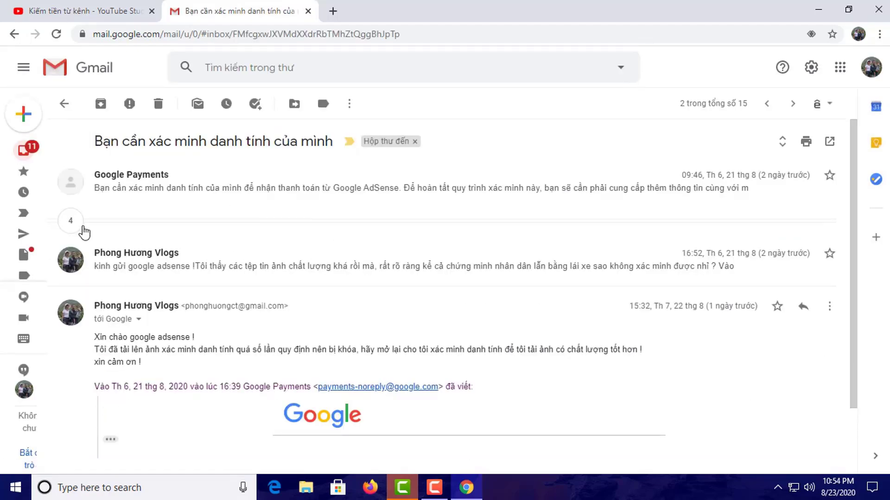
{"action": "left_click", "coordinate": [70, 220]}
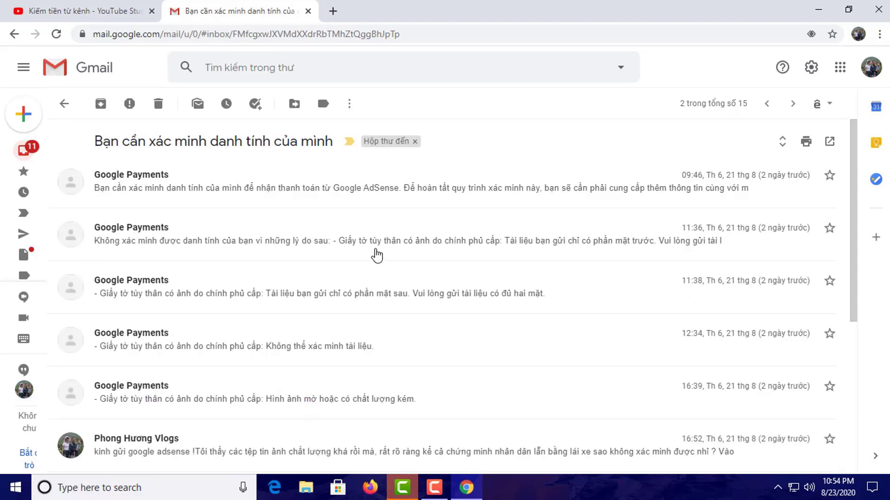
{"action": "left_click", "coordinate": [341, 192]}
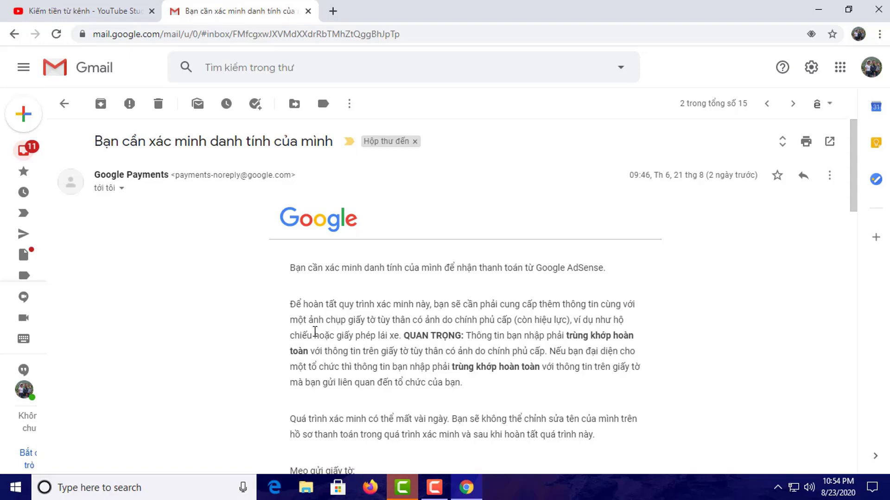
{"action": "scroll", "coordinate": [353, 338], "scroll_direction": "down", "scroll_amount": 3}
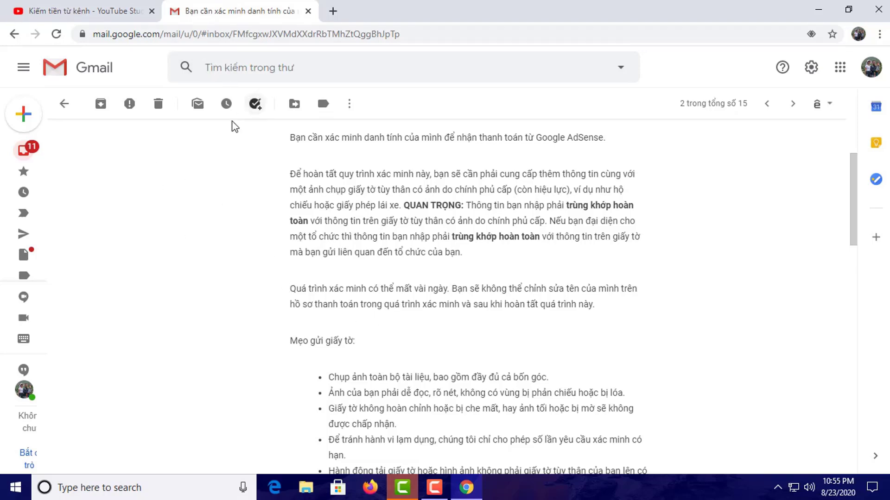
{"action": "left_click", "coordinate": [65, 105]}
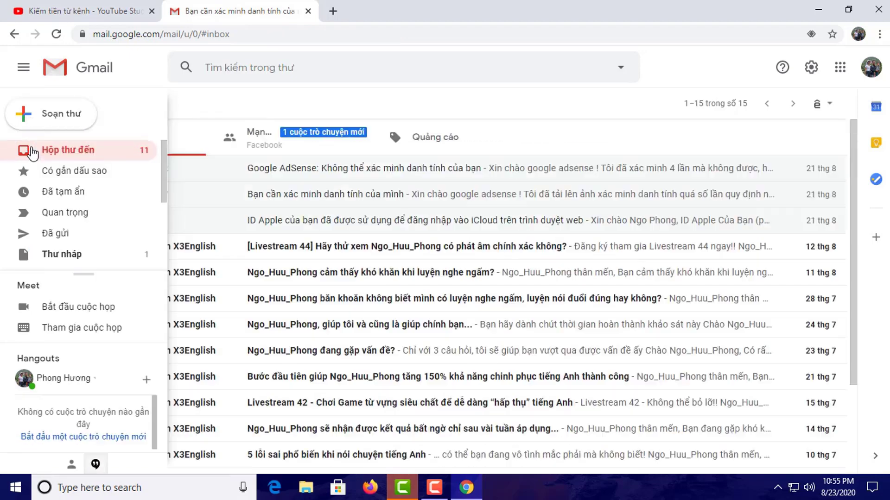
Step: Read the second Google Payments message's failure reasons, then open the 'Không thể xác minh danh tính của bạn' thread
{"action": "left_click", "coordinate": [306, 196]}
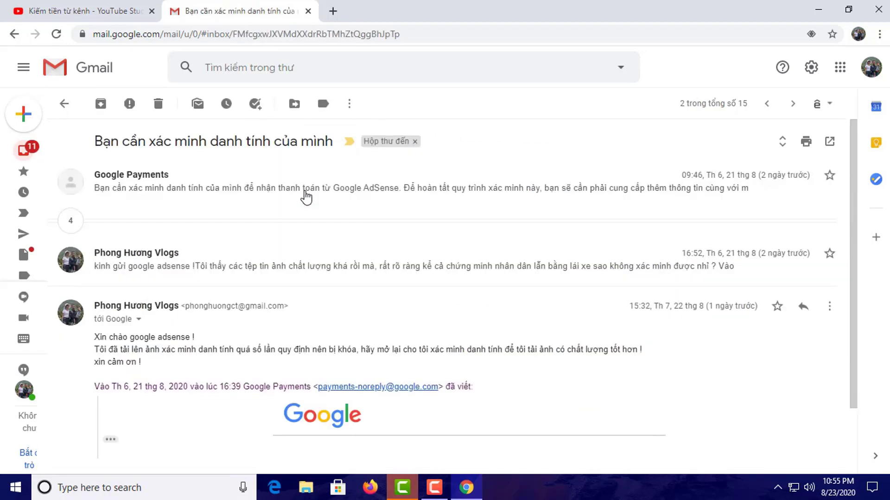
{"action": "left_click", "coordinate": [71, 221]}
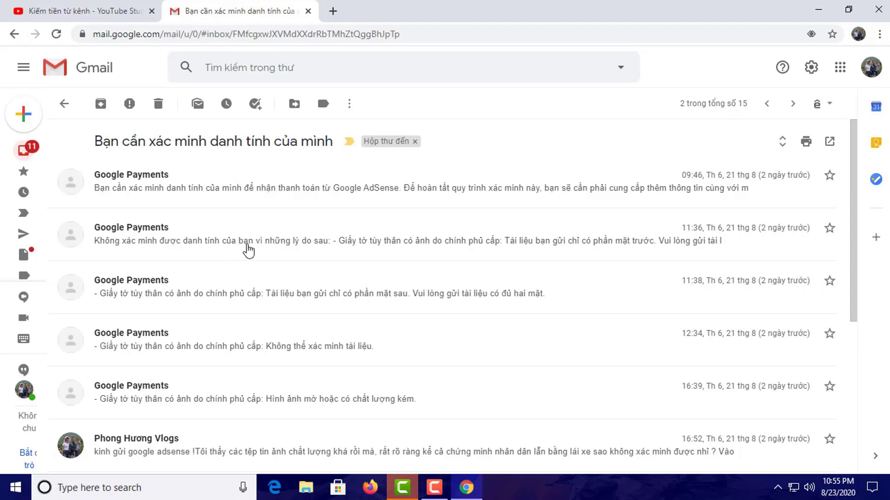
{"action": "left_click", "coordinate": [248, 249]}
{"action": "scroll", "coordinate": [384, 321], "scroll_direction": "down", "scroll_amount": 5}
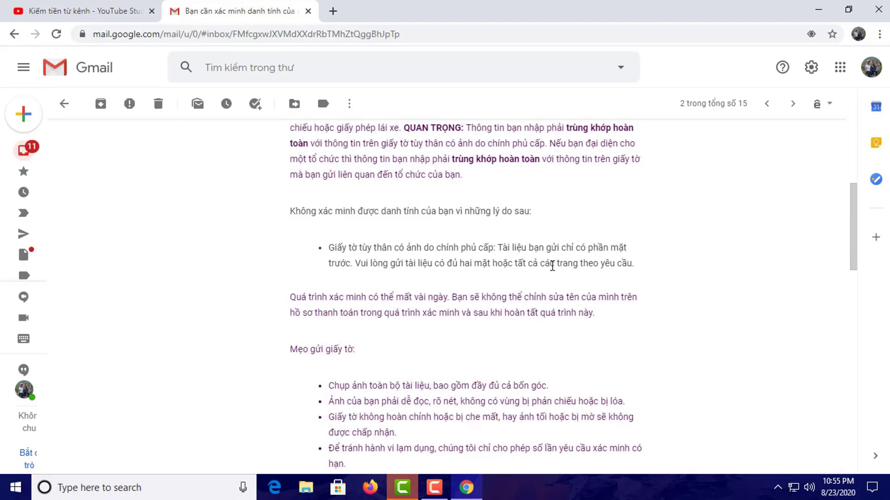
{"action": "key", "text": "alt+Left"}
{"action": "left_click", "coordinate": [349, 177]}
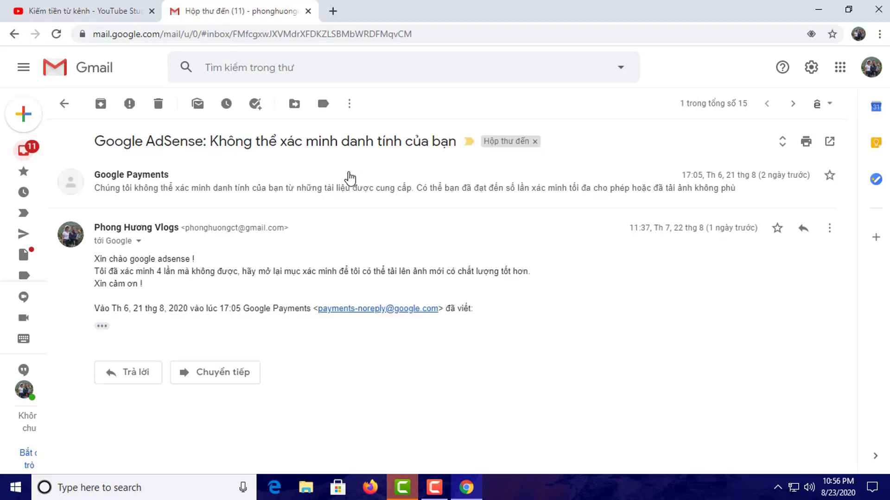
Step: Expand the Google Payments message and read why verification failed: maximum attempts or unsuitable document images
{"action": "left_click", "coordinate": [117, 192]}
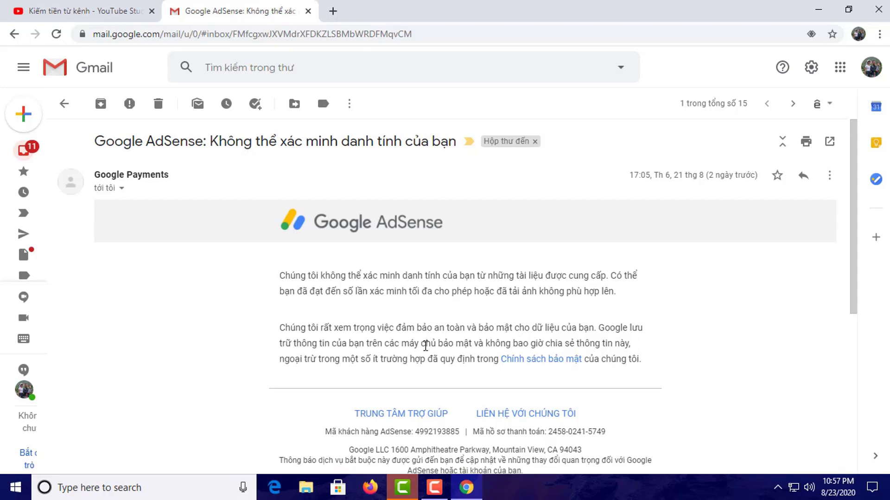
{"action": "scroll", "coordinate": [425, 345], "scroll_direction": "down", "scroll_amount": 3}
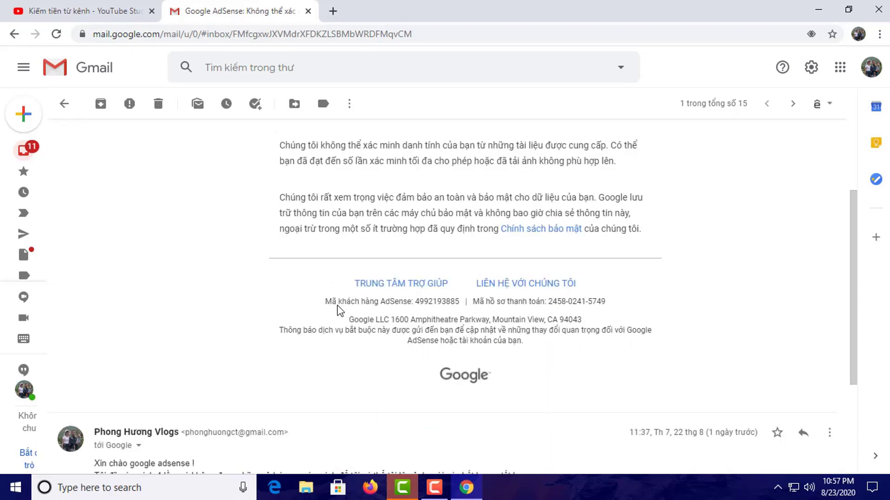
{"action": "scroll", "coordinate": [303, 280], "scroll_direction": "up", "scroll_amount": 3}
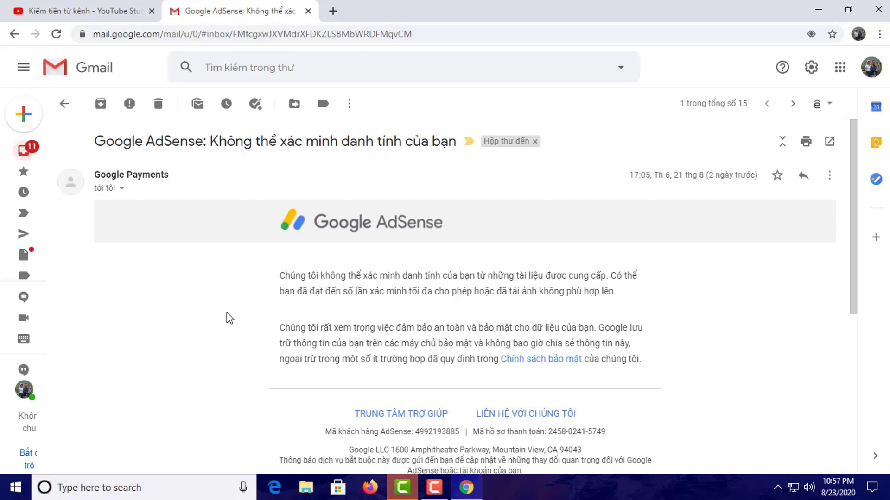
{"action": "scroll", "coordinate": [226, 313], "scroll_direction": "down", "scroll_amount": 1}
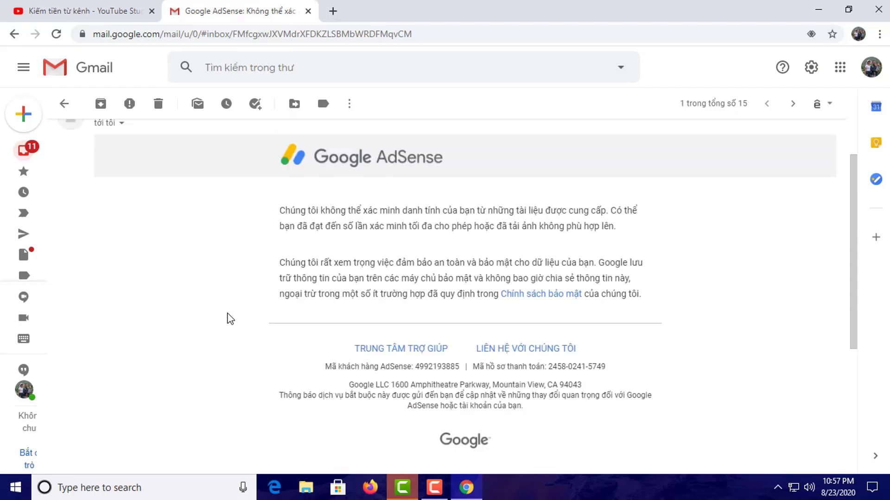
{"action": "scroll", "coordinate": [227, 313], "scroll_direction": "up", "scroll_amount": 1}
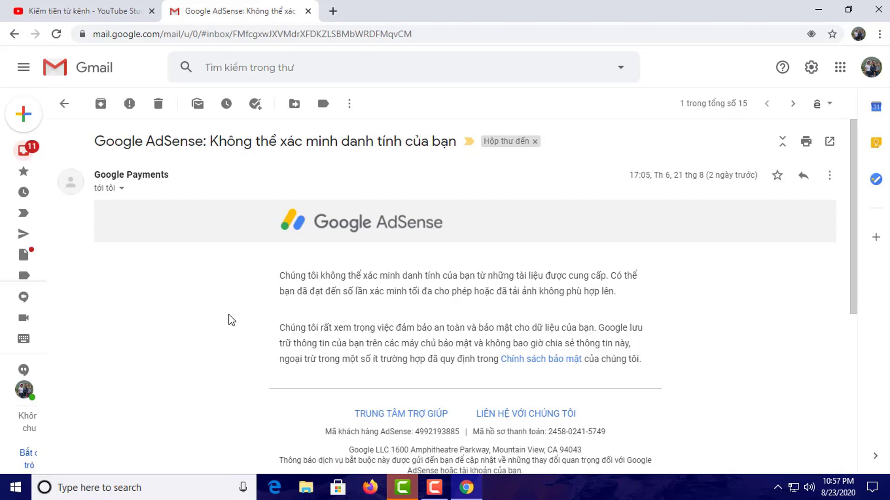
Step: Open Thanh toán and scroll to the Cài đặt card below the 94,02 US$ earnings
{"action": "left_click", "coordinate": [67, 297]}
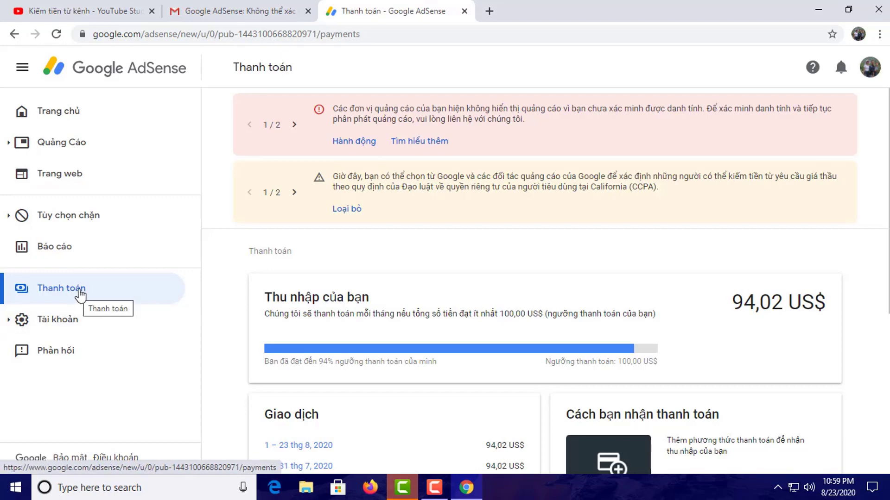
{"action": "scroll", "coordinate": [299, 338], "scroll_direction": "down", "scroll_amount": 5}
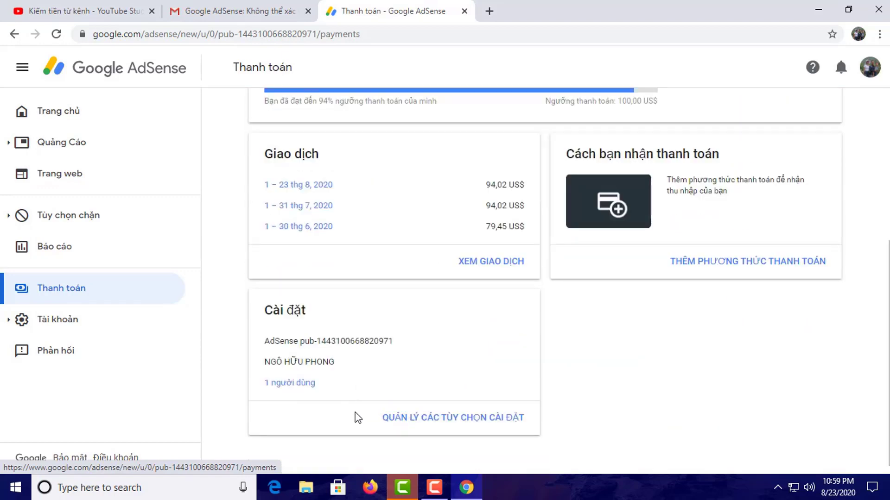
Step: Open QUẢN LÝ CÁC TÙY CHỌN CÀI ĐẶT and edit Tên và địa chỉ, showing postal code 48000
{"action": "left_click", "coordinate": [424, 419]}
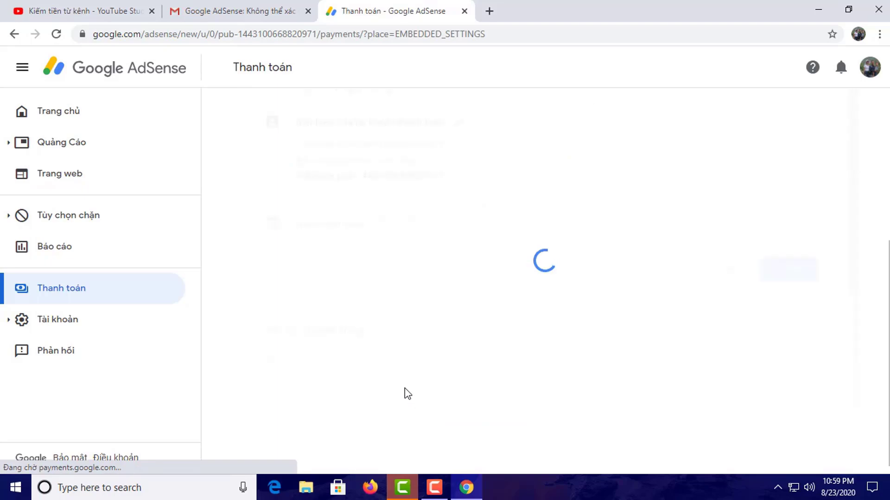
{"action": "scroll", "coordinate": [406, 394], "scroll_direction": "down", "scroll_amount": 3}
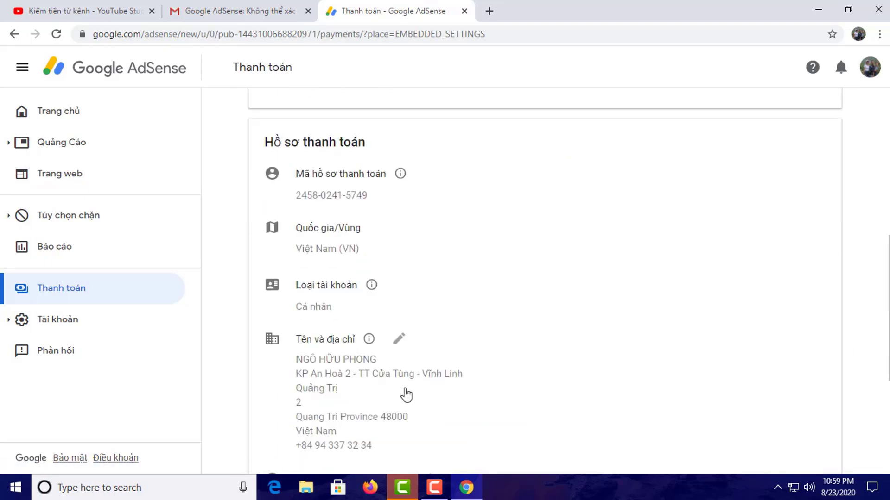
{"action": "scroll", "coordinate": [406, 393], "scroll_direction": "down", "scroll_amount": 1}
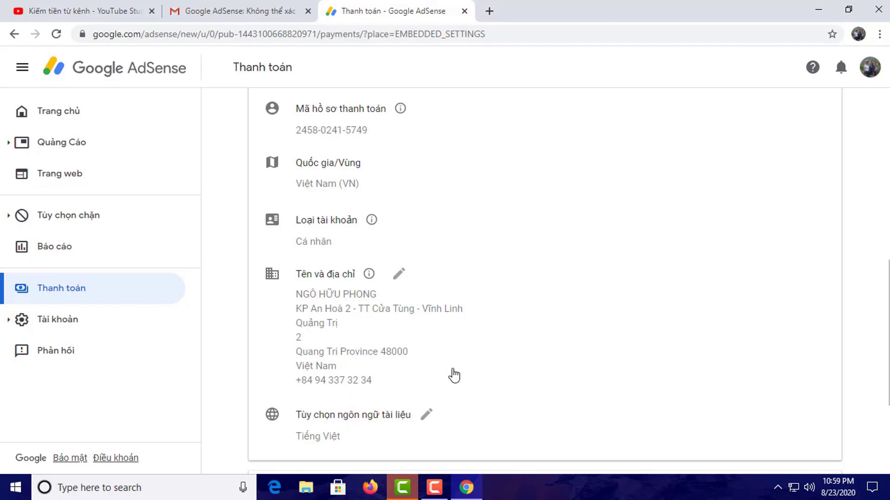
{"action": "left_click", "coordinate": [399, 276]}
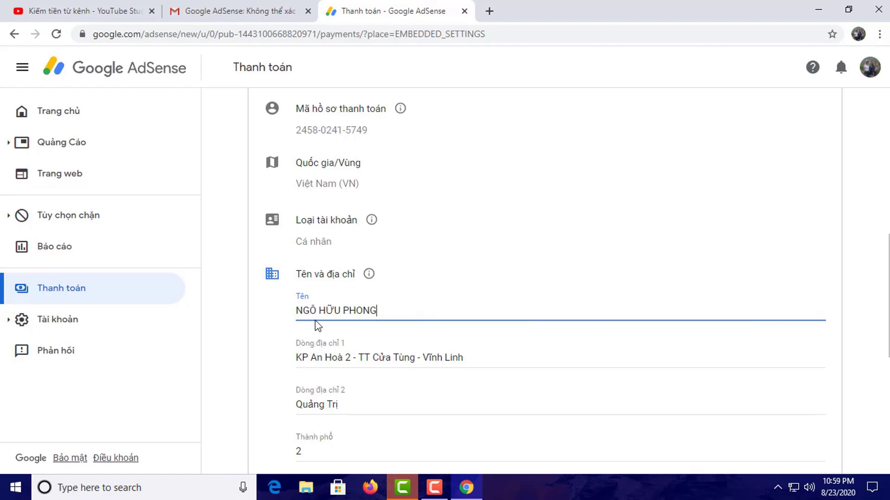
{"action": "scroll", "coordinate": [377, 340], "scroll_direction": "down", "scroll_amount": 1}
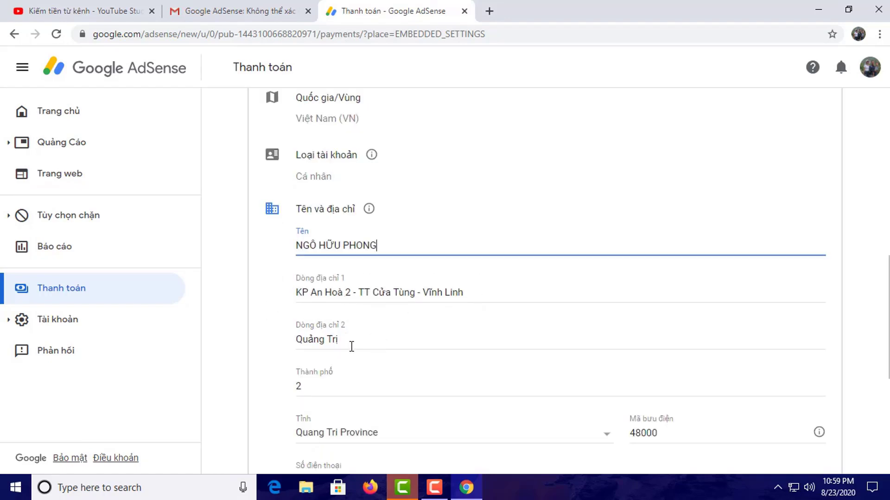
{"action": "scroll", "coordinate": [365, 416], "scroll_direction": "down", "scroll_amount": 1}
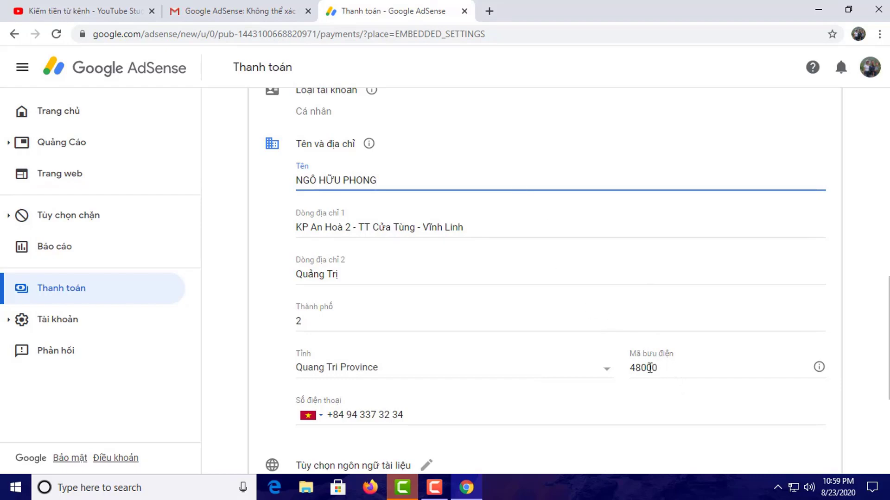
Step: In a new tab, Google 'mã bưu điện tỉnh quảng trị 2020'
{"action": "left_click", "coordinate": [489, 11]}
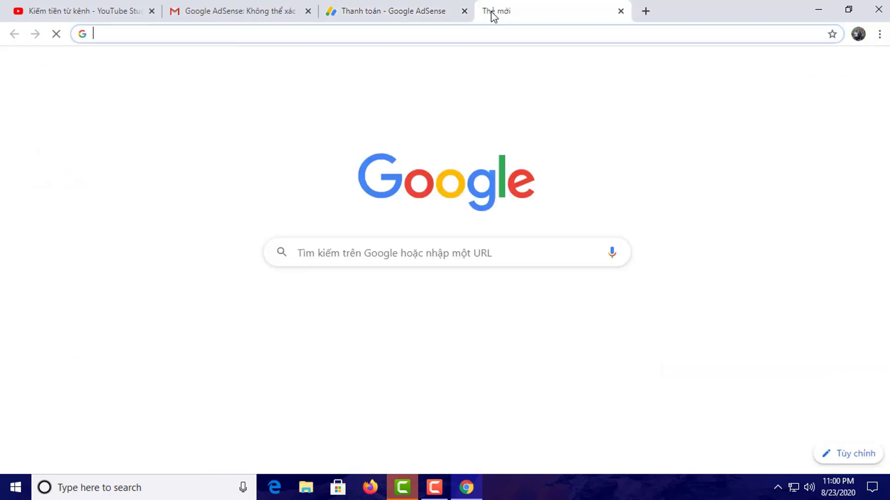
{"action": "left_click", "coordinate": [408, 258]}
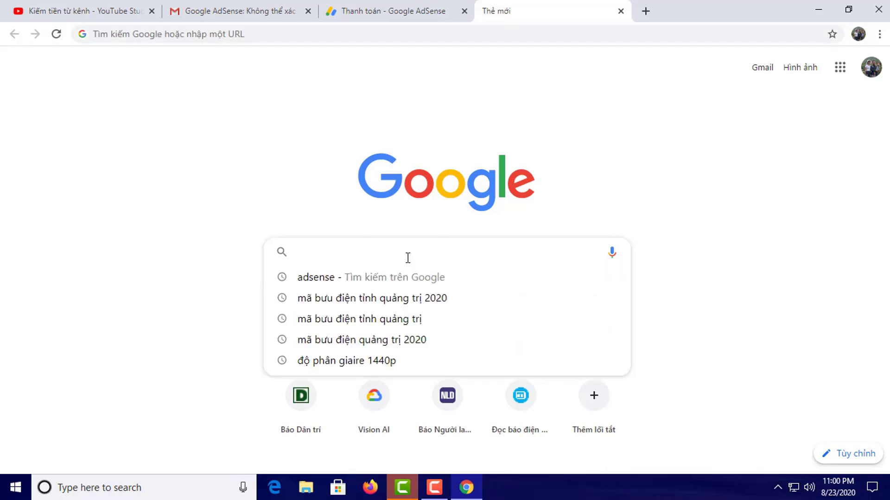
{"action": "type", "text": "mã"}
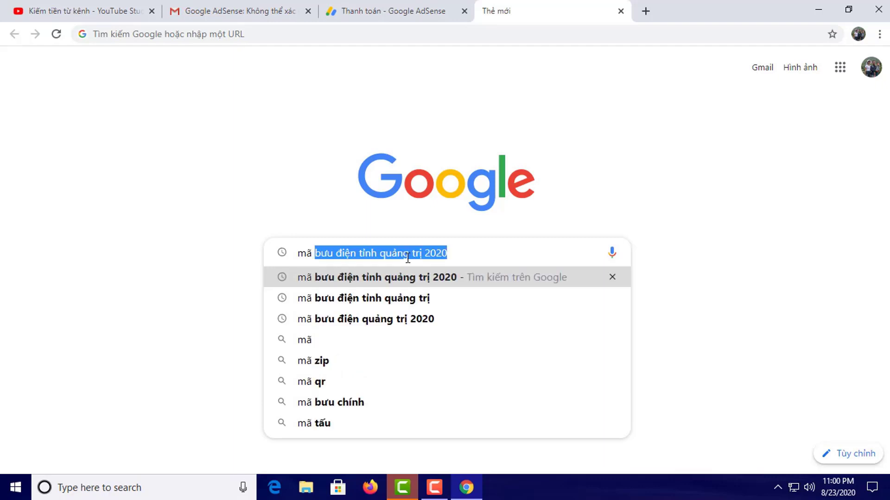
{"action": "type", "text": " bưu"}
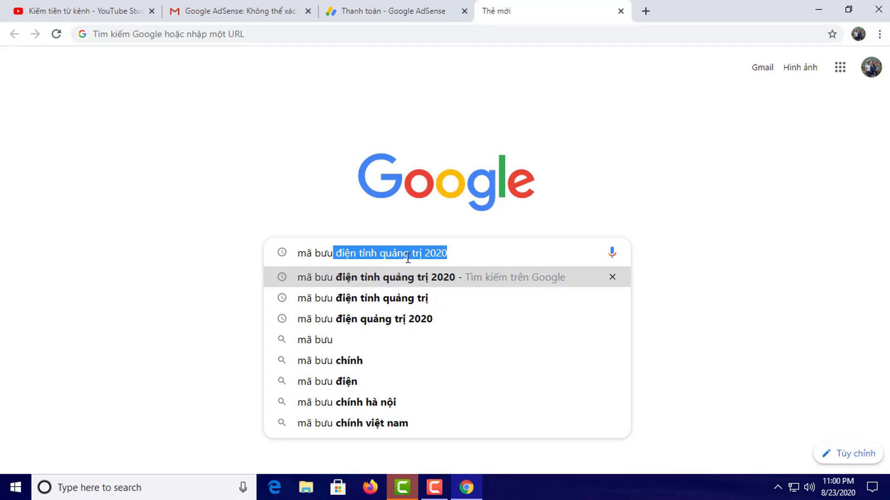
{"action": "key", "text": "Return"}
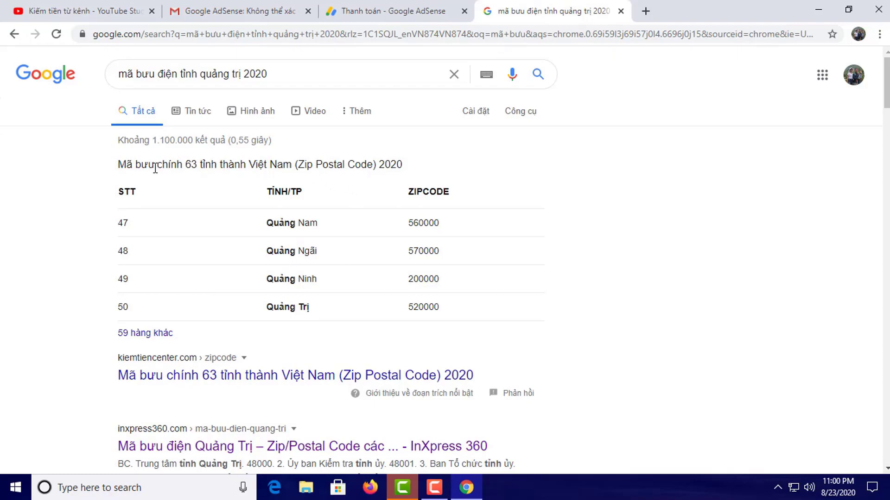
Step: Open kiemtiencenter.com's Vietnam provincial zip code table, dismissing the Ebook pop-up, then return to AdSense
{"action": "left_click", "coordinate": [203, 168]}
{"action": "left_click", "coordinate": [626, 128]}
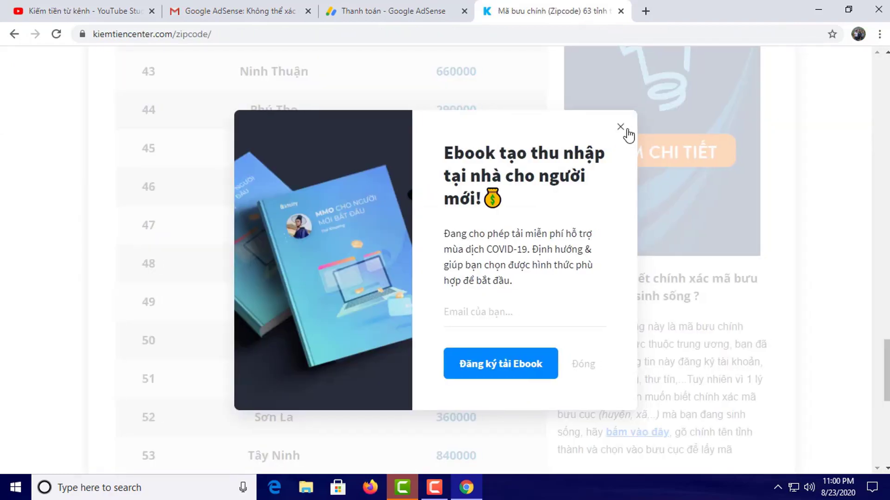
{"action": "scroll", "coordinate": [408, 301], "scroll_direction": "up", "scroll_amount": 15}
{"action": "scroll", "coordinate": [432, 303], "scroll_direction": "up", "scroll_amount": 8}
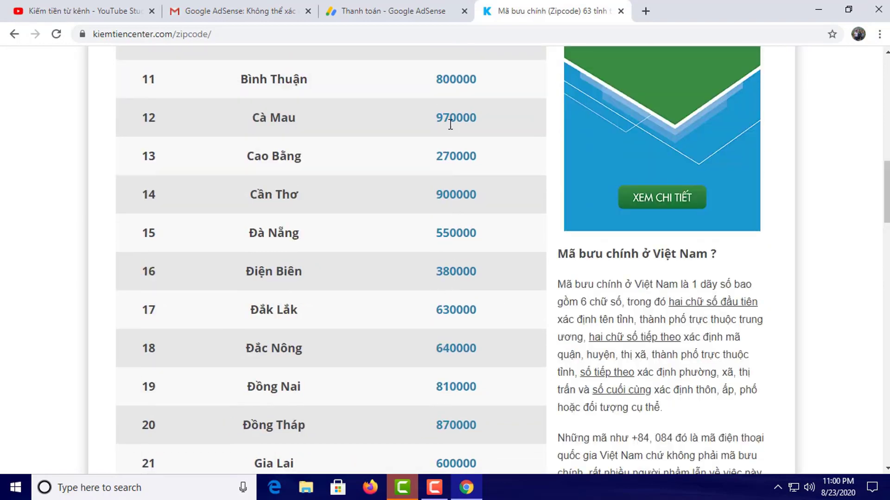
{"action": "left_click", "coordinate": [391, 11]}
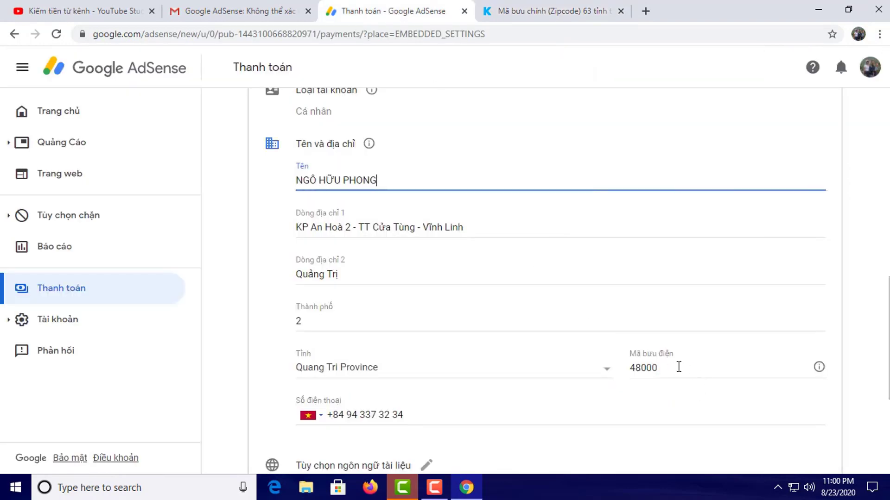
Step: Replace Mã bưu điện 48000 with 520000 and save the address with LƯU
{"action": "left_click_drag", "start_coordinate": [657, 368], "coordinate": [629, 368]}
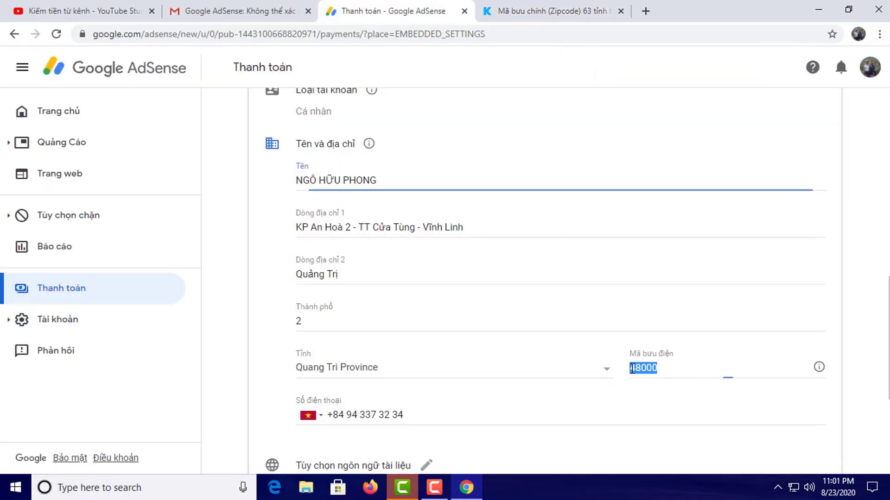
{"action": "type", "text": "520000"}
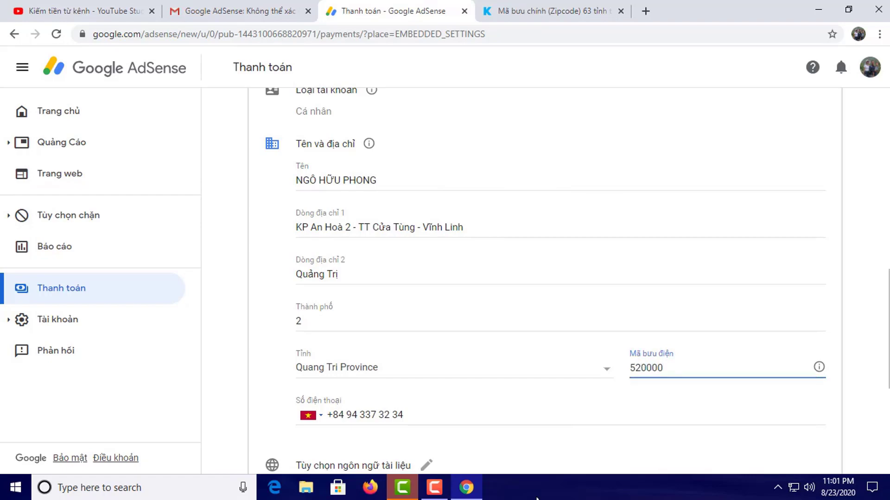
{"action": "scroll", "coordinate": [645, 423], "scroll_direction": "down", "scroll_amount": 1}
{"action": "left_click", "coordinate": [798, 463]}
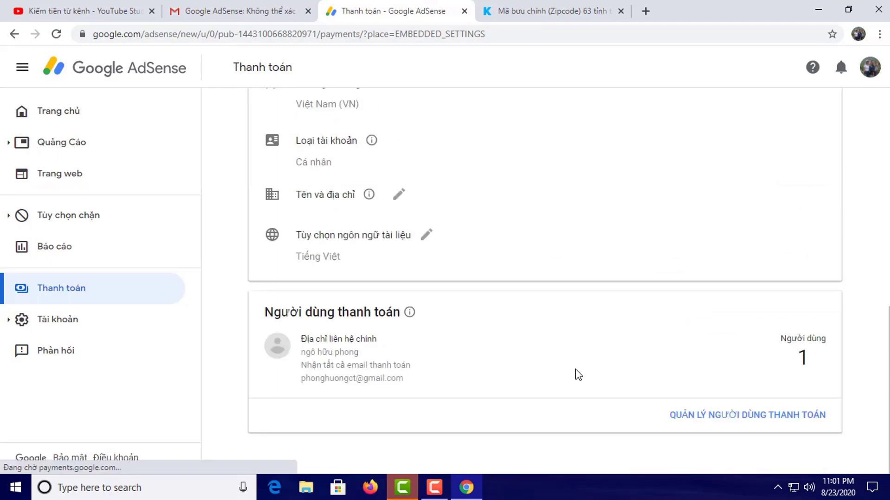
{"action": "scroll", "coordinate": [595, 385], "scroll_direction": "down", "scroll_amount": 2}
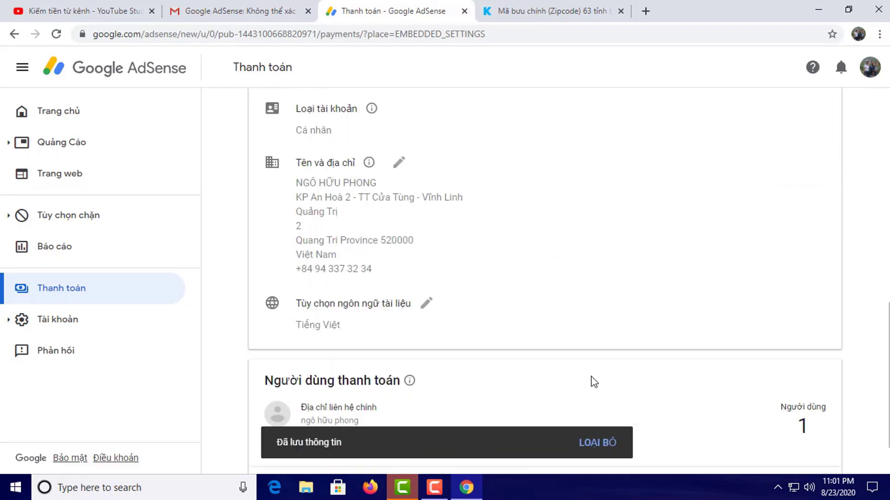
{"action": "scroll", "coordinate": [594, 382], "scroll_direction": "up", "scroll_amount": 2}
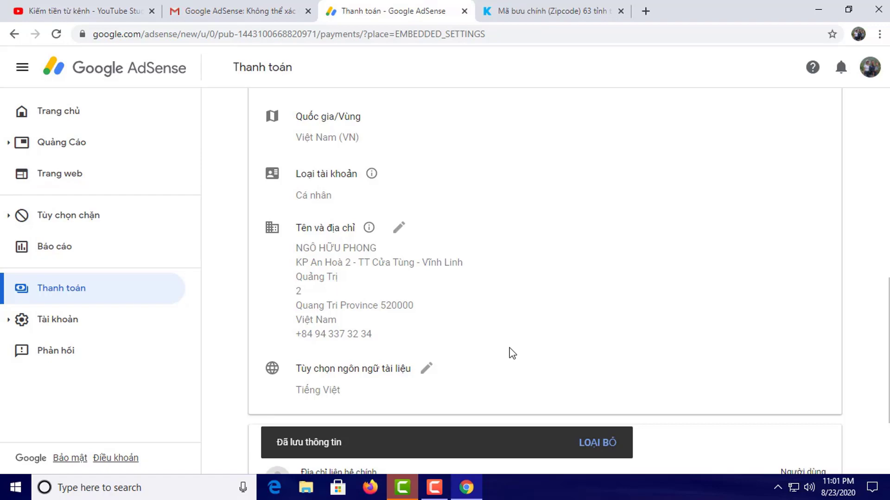
{"action": "scroll", "coordinate": [540, 290], "scroll_direction": "up", "scroll_amount": 4}
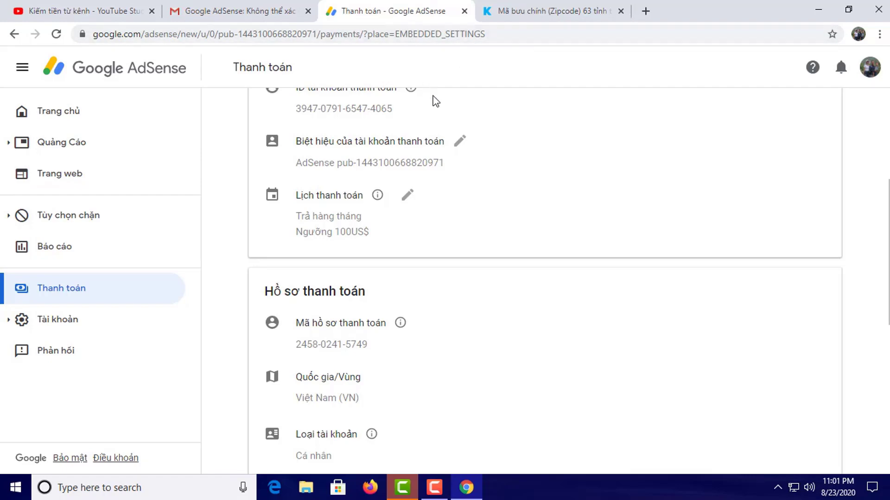
{"action": "scroll", "coordinate": [503, 122], "scroll_direction": "up", "scroll_amount": 3}
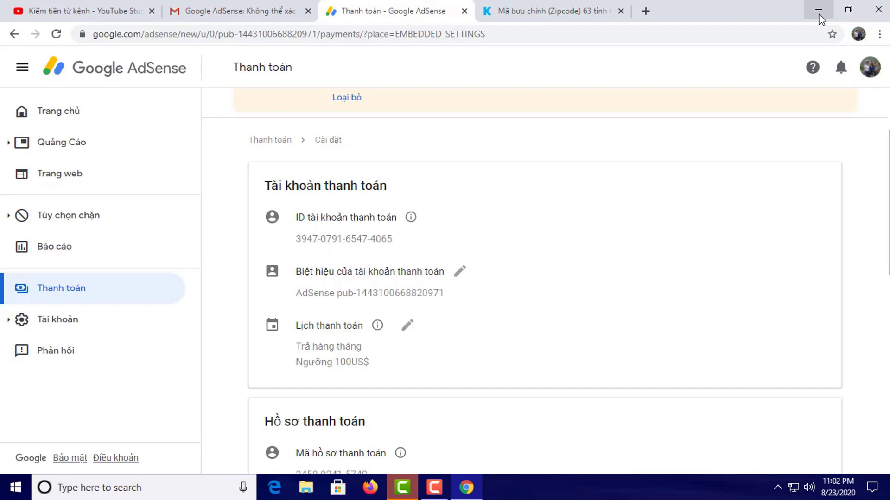
Step: Minimize the browser, open the Desktop cmtnd folder and maximize it to view the ID images
{"action": "left_click", "coordinate": [819, 10]}
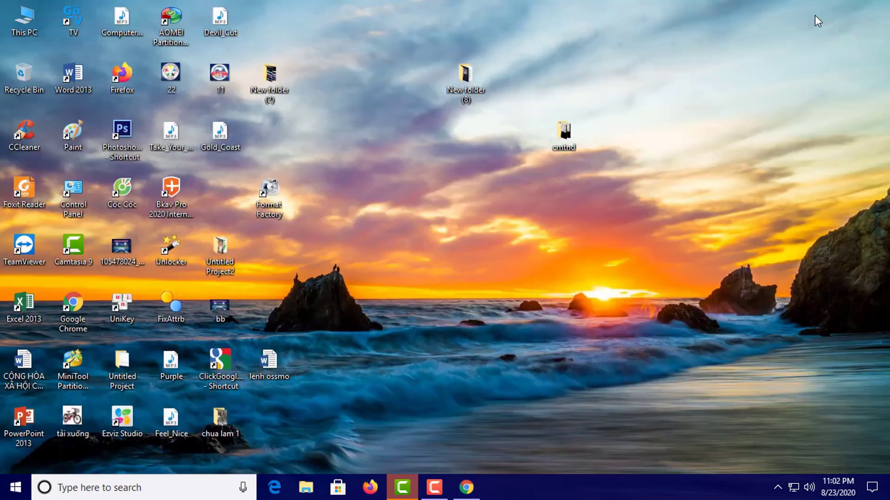
{"action": "double_click", "coordinate": [563, 136]}
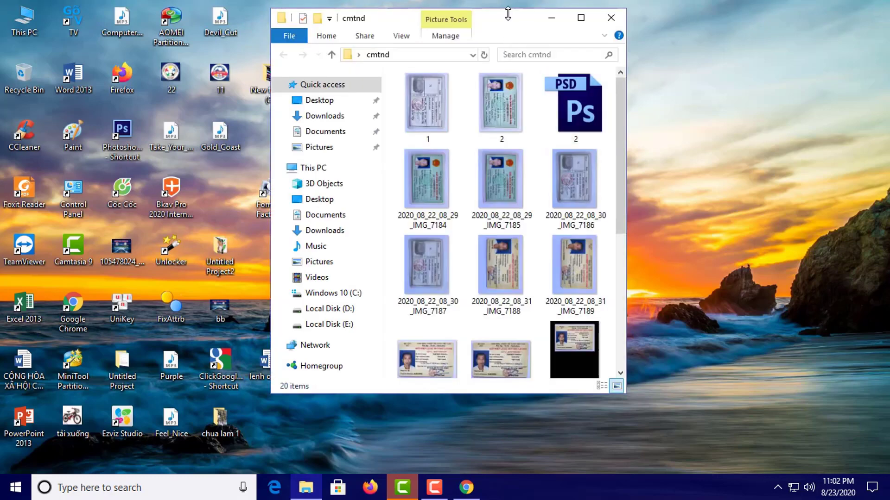
{"action": "double_click", "coordinate": [504, 18]}
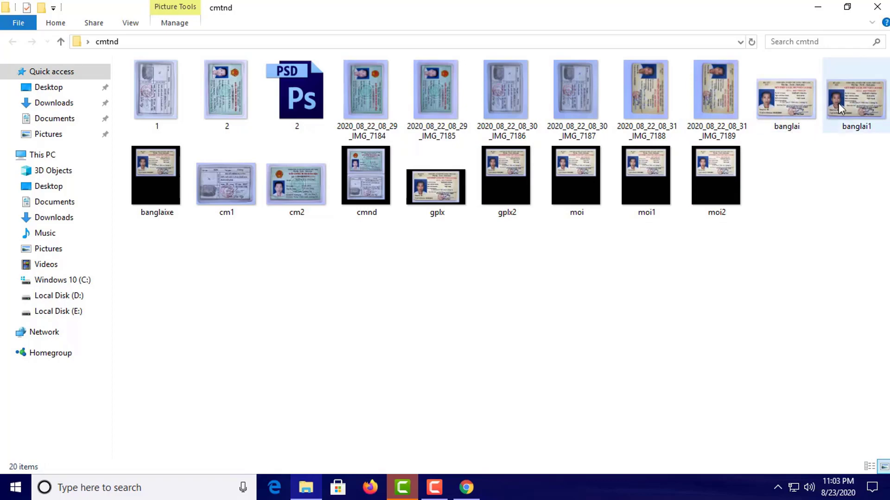
Step: Launch Photoshop CS6, accept its restore-settings prompt with OK, then close Photoshop
{"action": "double_click", "coordinate": [129, 139]}
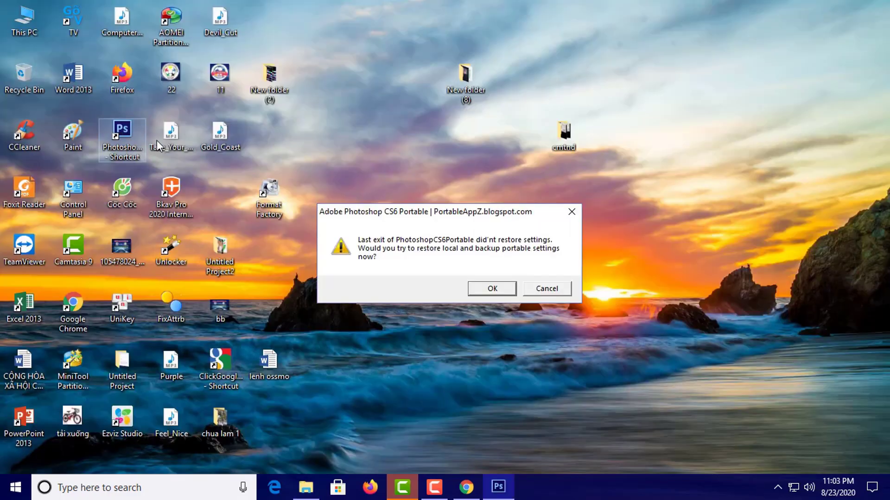
{"action": "left_click", "coordinate": [483, 289]}
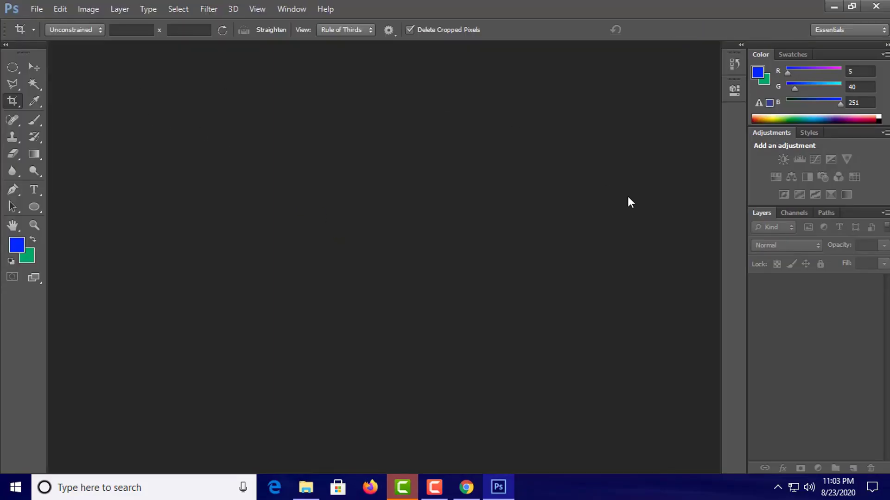
{"action": "left_click", "coordinate": [876, 6]}
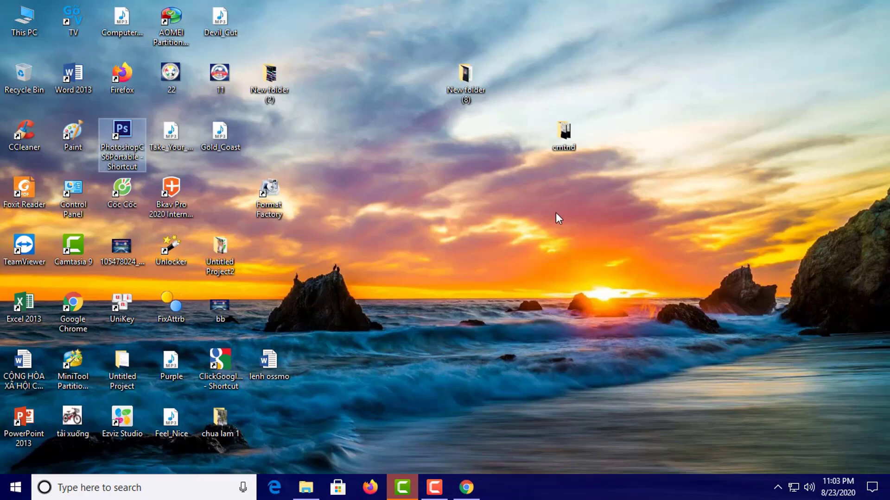
Step: Open the cmtnd desktop folder, maximize then minimize it, and return to Chrome's AdSense payments page
{"action": "left_click", "coordinate": [561, 132]}
{"action": "double_click", "coordinate": [560, 131]}
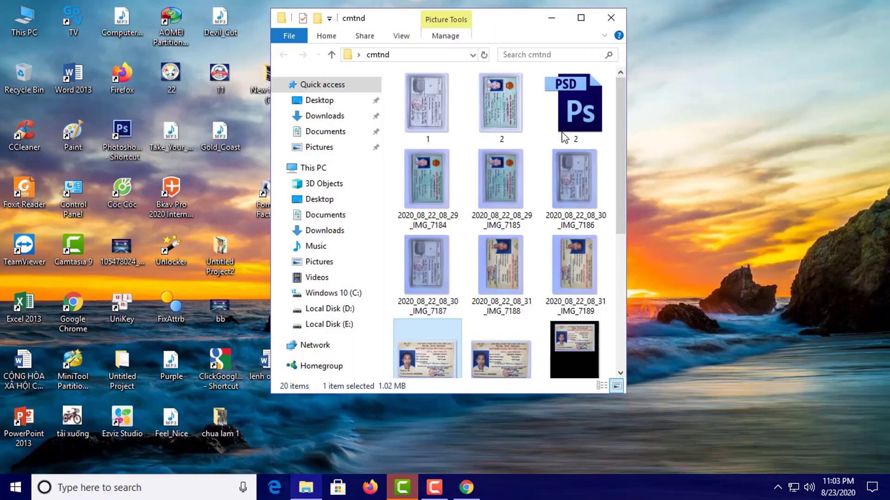
{"action": "double_click", "coordinate": [494, 23]}
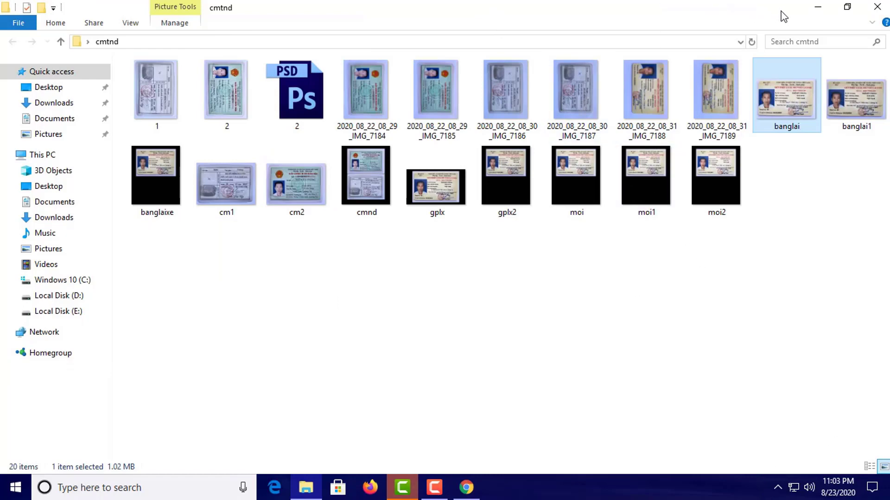
{"action": "left_click", "coordinate": [817, 10]}
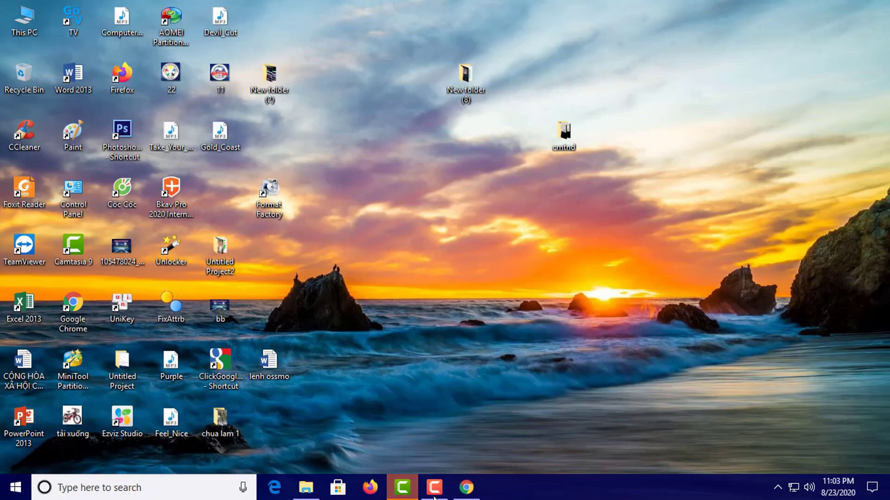
{"action": "left_click", "coordinate": [457, 495]}
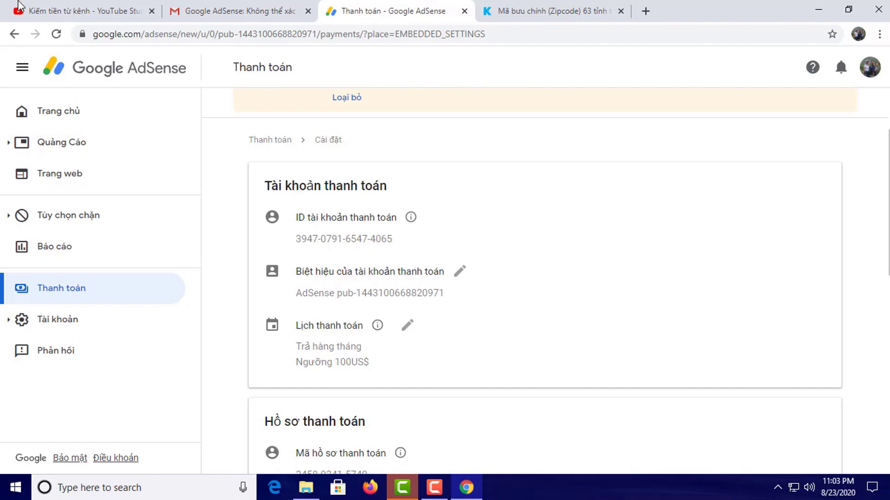
Step: Load cloud.google.com/vision in a new tab, dismiss the Translate offer, and scroll to Try the API
{"action": "left_click", "coordinate": [646, 12]}
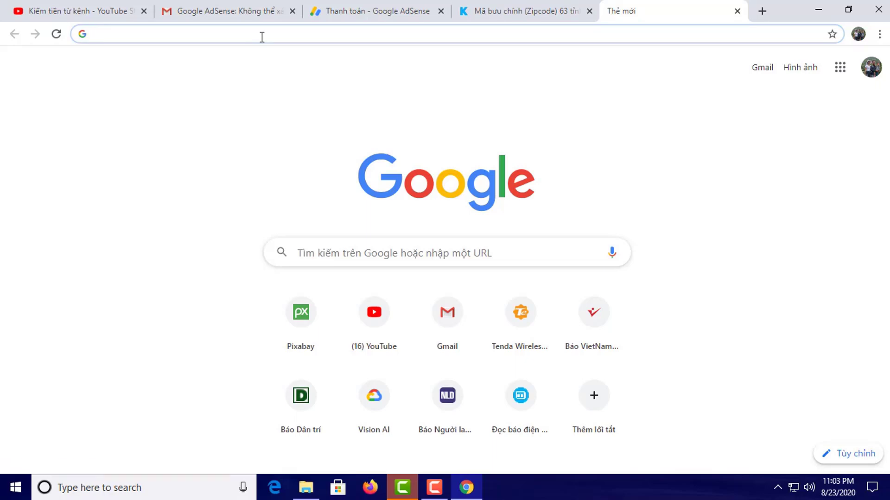
{"action": "type", "text": "cloud"}
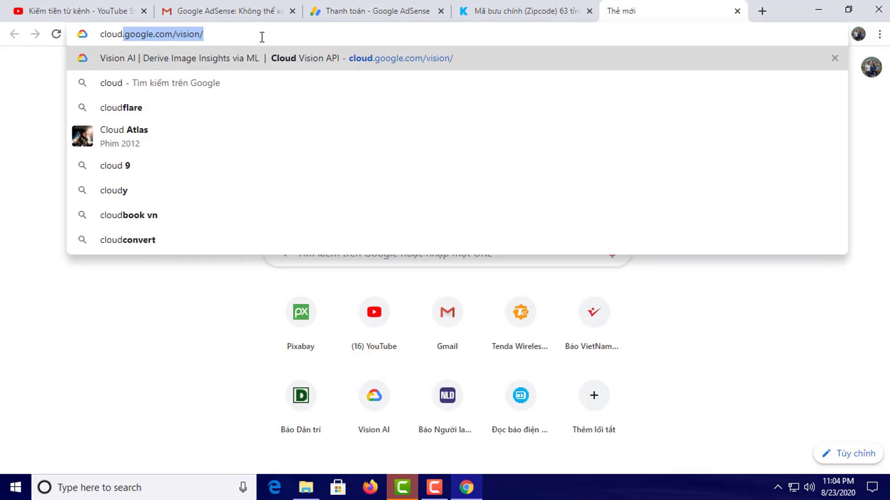
{"action": "key", "text": "Return"}
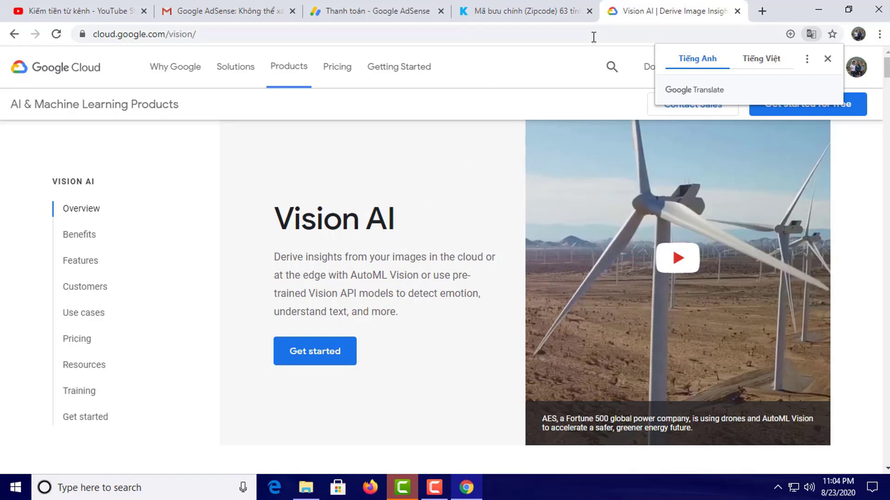
{"action": "left_click", "coordinate": [829, 62]}
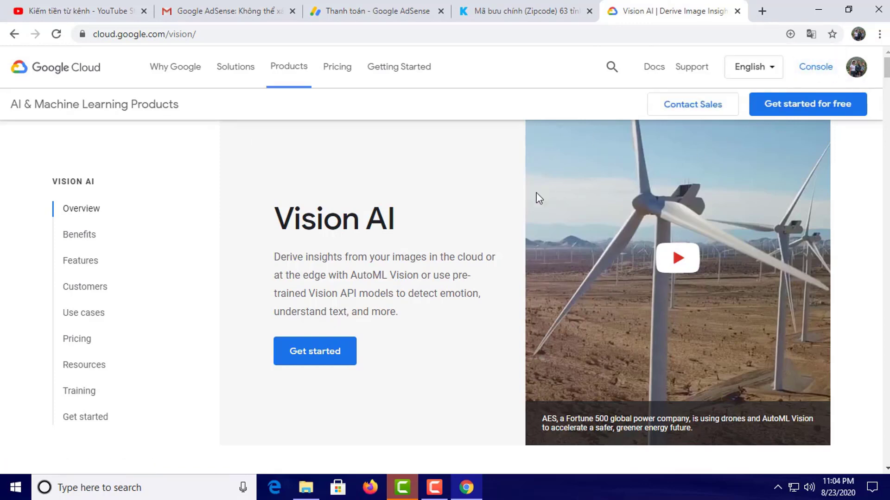
{"action": "scroll", "coordinate": [448, 279], "scroll_direction": "down", "scroll_amount": 1}
{"action": "scroll", "coordinate": [260, 221], "scroll_direction": "up", "scroll_amount": 1}
{"action": "scroll", "coordinate": [299, 229], "scroll_direction": "down", "scroll_amount": 2}
{"action": "scroll", "coordinate": [358, 241], "scroll_direction": "down", "scroll_amount": 7}
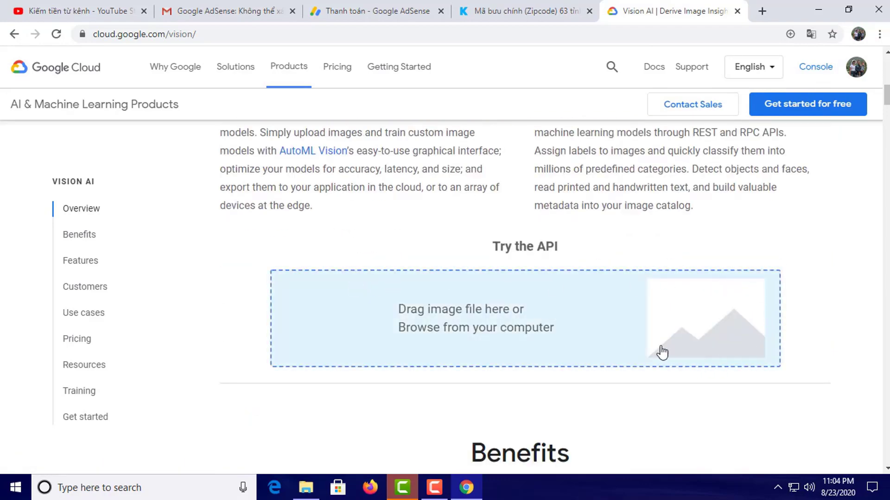
Step: Upload the cmnd ID card image into the Try the API drop box
{"action": "left_click", "coordinate": [484, 335]}
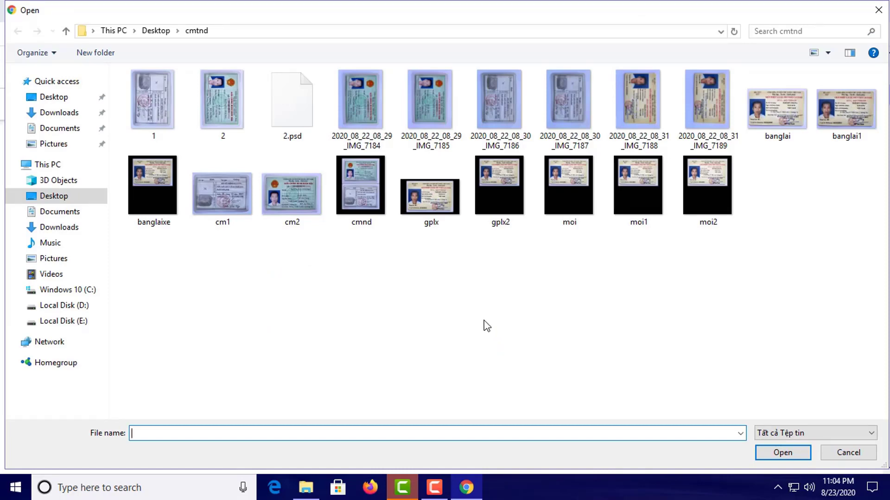
{"action": "left_click", "coordinate": [361, 185]}
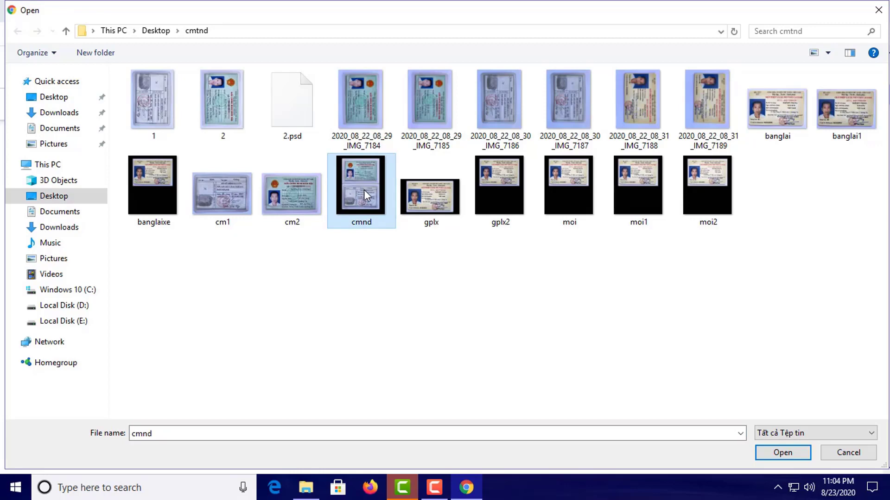
{"action": "left_click", "coordinate": [788, 454]}
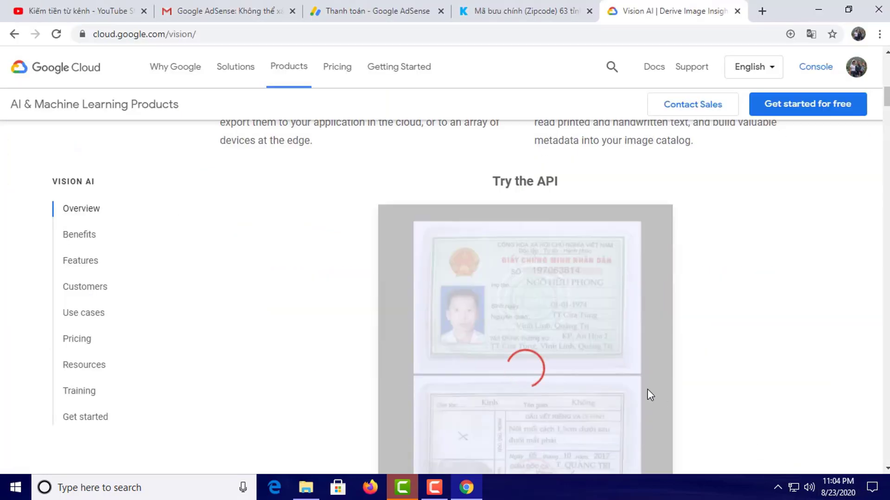
{"action": "scroll", "coordinate": [647, 389], "scroll_direction": "down", "scroll_amount": 5}
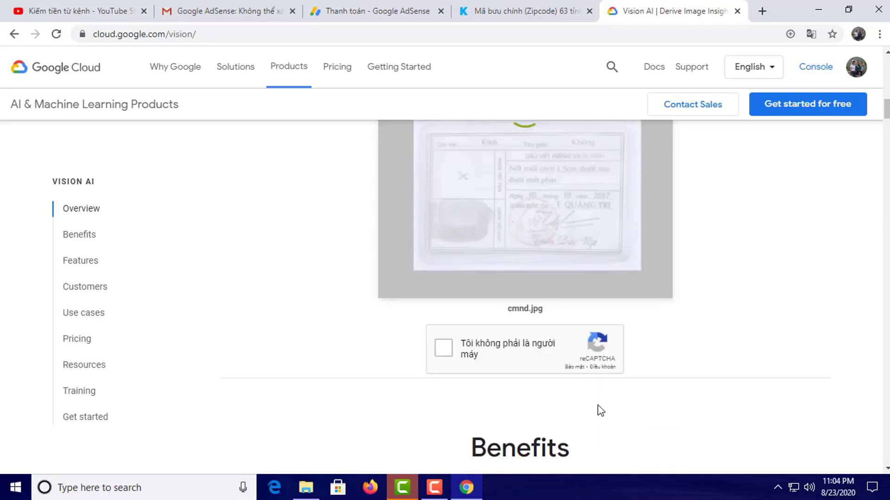
Step: Pass the reCAPTCHA check and review the face-detection results at 71% confidence
{"action": "left_click", "coordinate": [444, 349]}
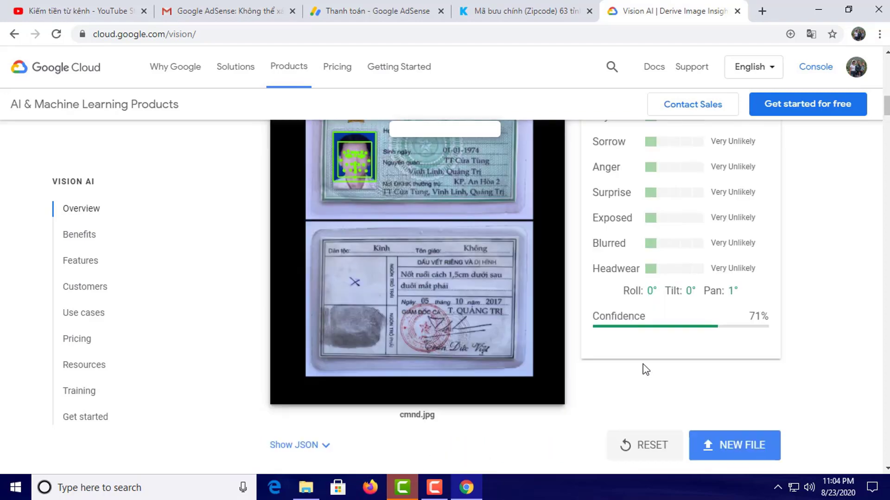
{"action": "scroll", "coordinate": [646, 370], "scroll_direction": "down", "scroll_amount": 1}
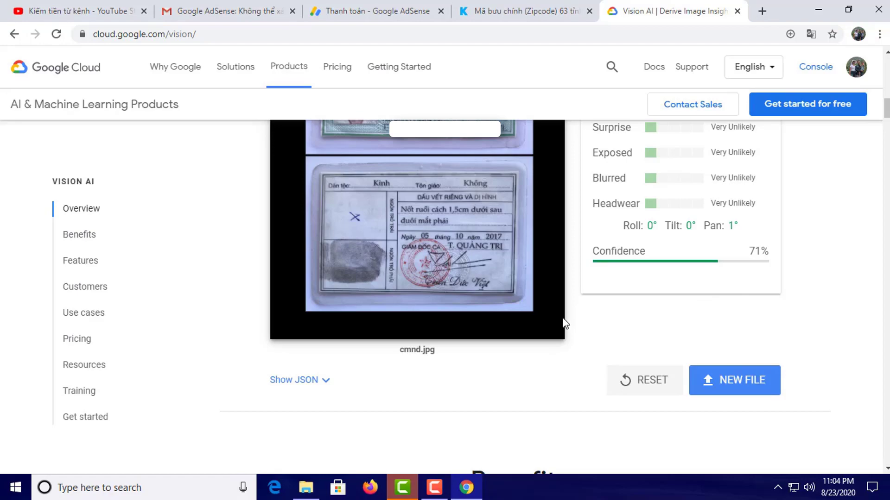
{"action": "scroll", "coordinate": [547, 315], "scroll_direction": "down", "scroll_amount": 10}
{"action": "scroll", "coordinate": [573, 299], "scroll_direction": "up", "scroll_amount": 7}
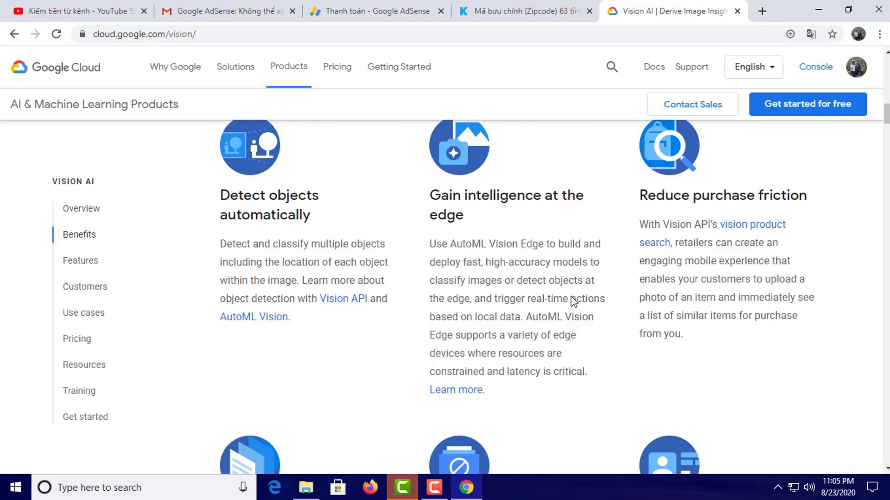
{"action": "scroll", "coordinate": [572, 301], "scroll_direction": "up", "scroll_amount": 6}
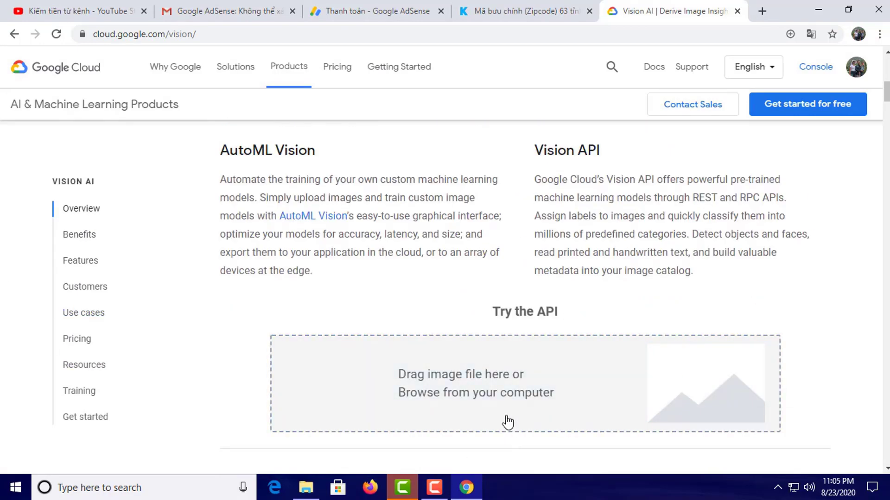
Step: Upload the banglaixe driving licence image to Try the API instead of gplx2
{"action": "left_click", "coordinate": [471, 391]}
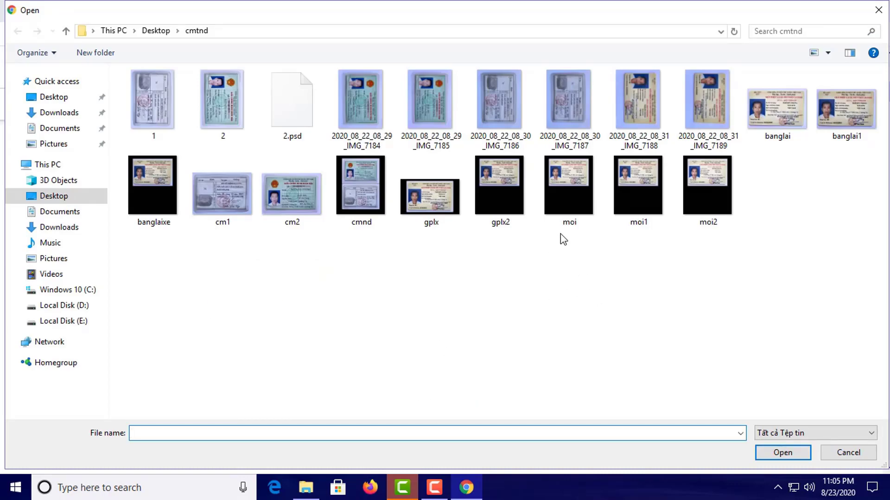
{"action": "left_click", "coordinate": [510, 182]}
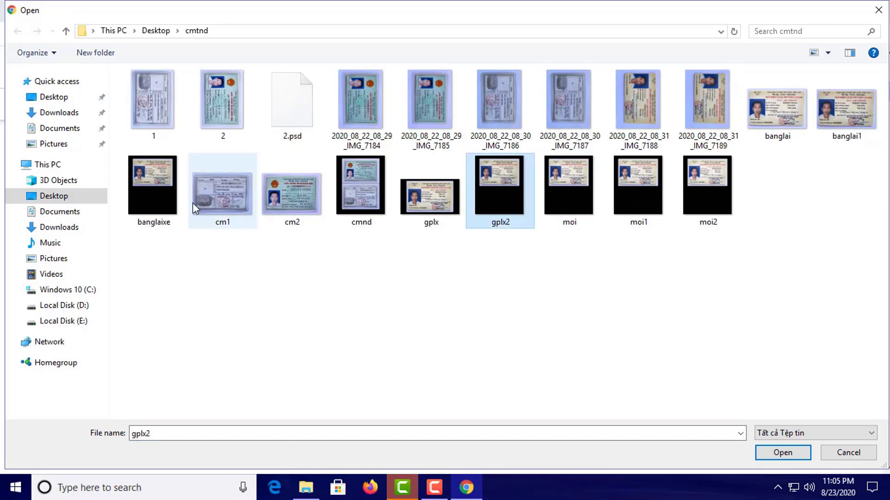
{"action": "left_click", "coordinate": [154, 167]}
{"action": "left_click", "coordinate": [777, 454]}
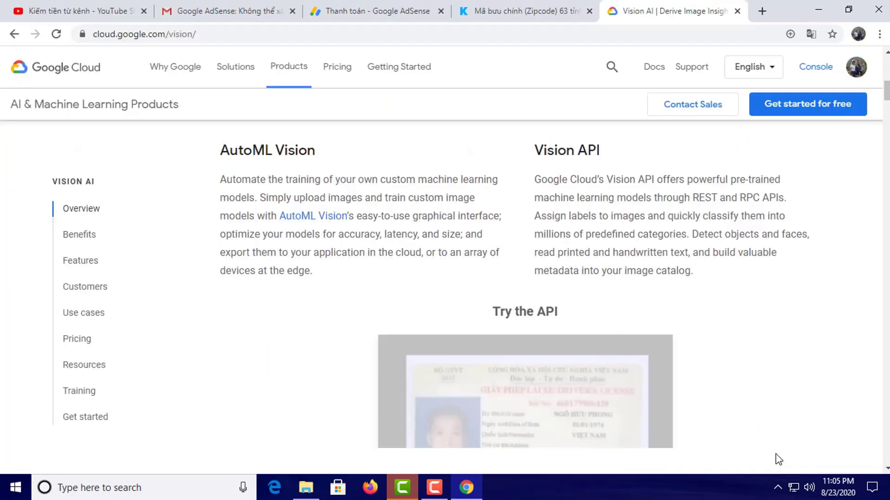
{"action": "scroll", "coordinate": [614, 359], "scroll_direction": "down", "scroll_amount": 3}
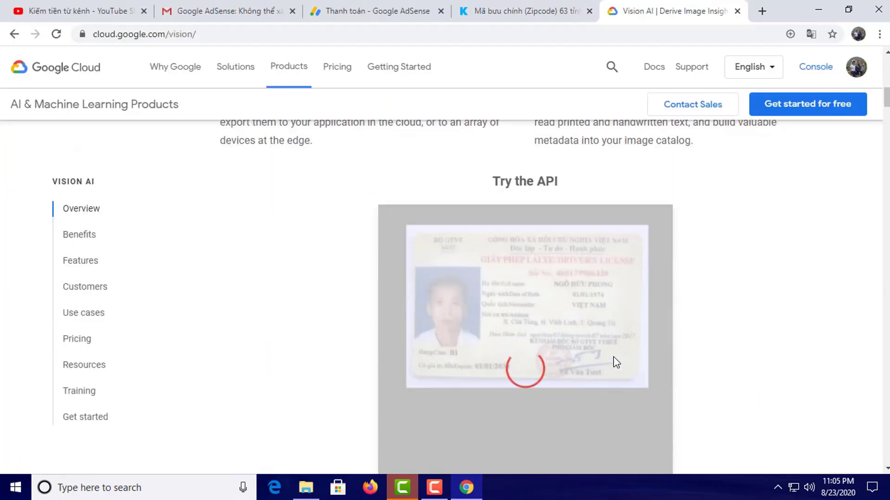